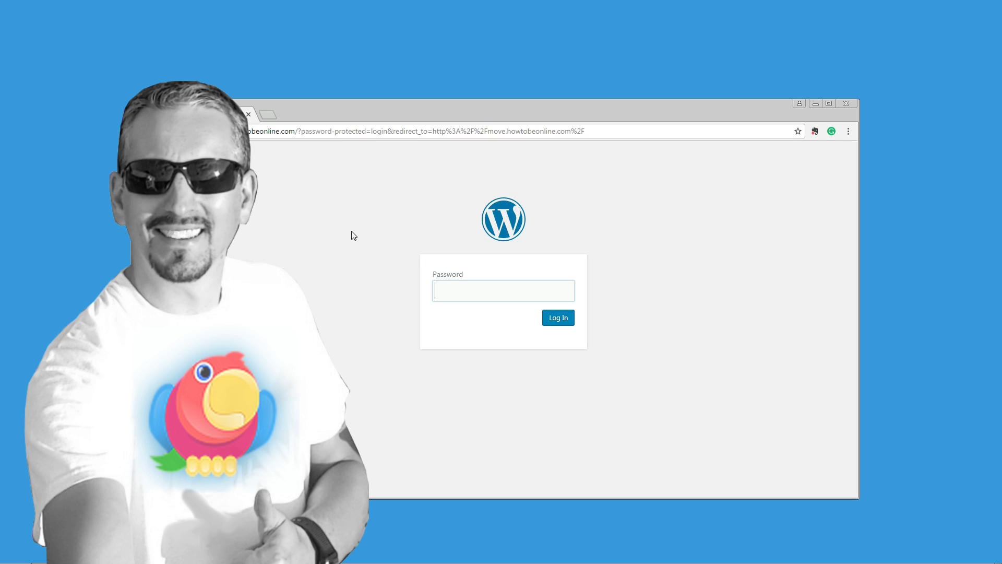
- Fill in the site password on the password screen and submit it with Log In
click(453, 294)
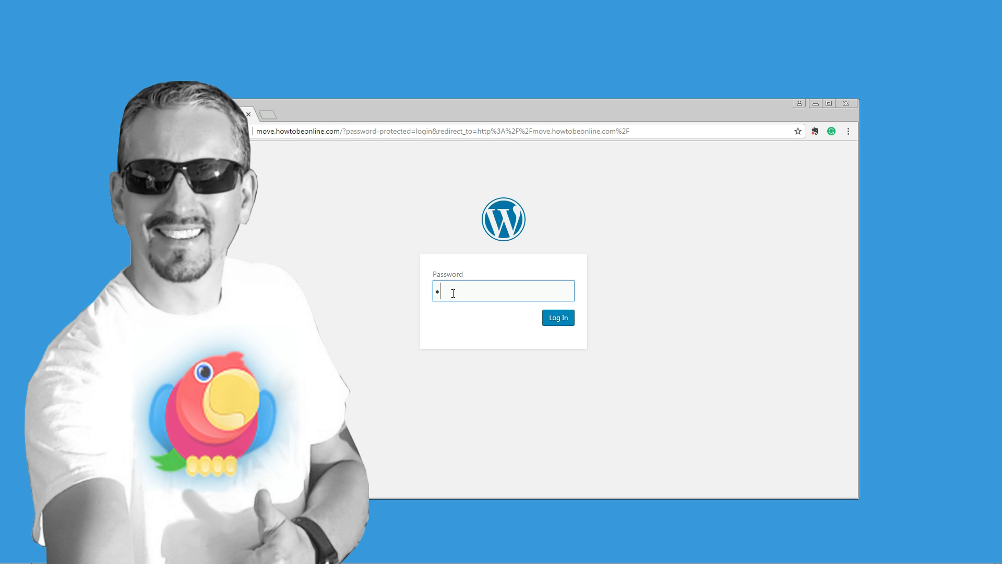
text(••••••••••)
click(558, 317)
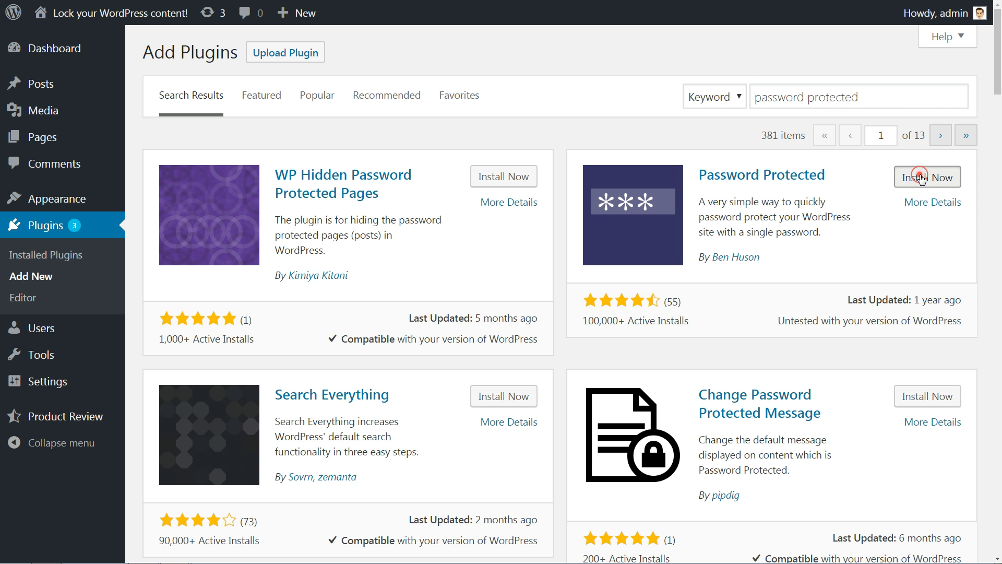
- Install the Password Protected plugin by Ben Huson from the plugin search results
click(920, 176)
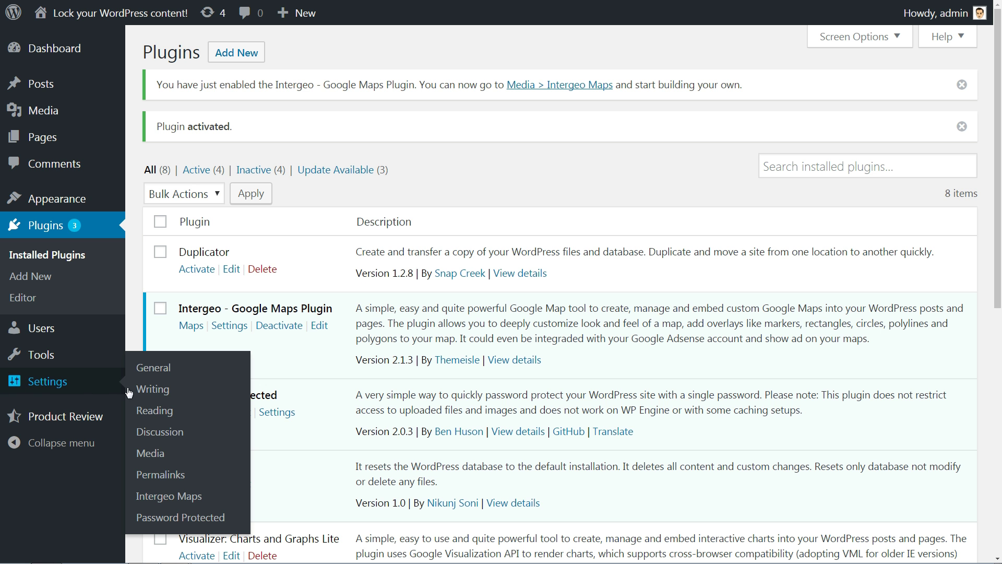
- Enable Password Protected, exempting administrators and logged-in users while keeping RSS feeds protected
click(169, 519)
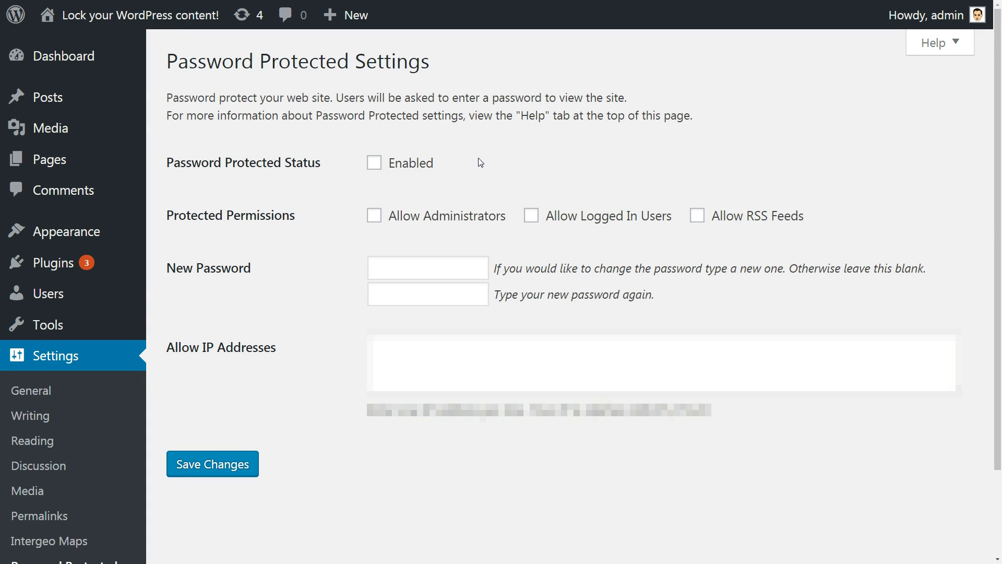
click(373, 163)
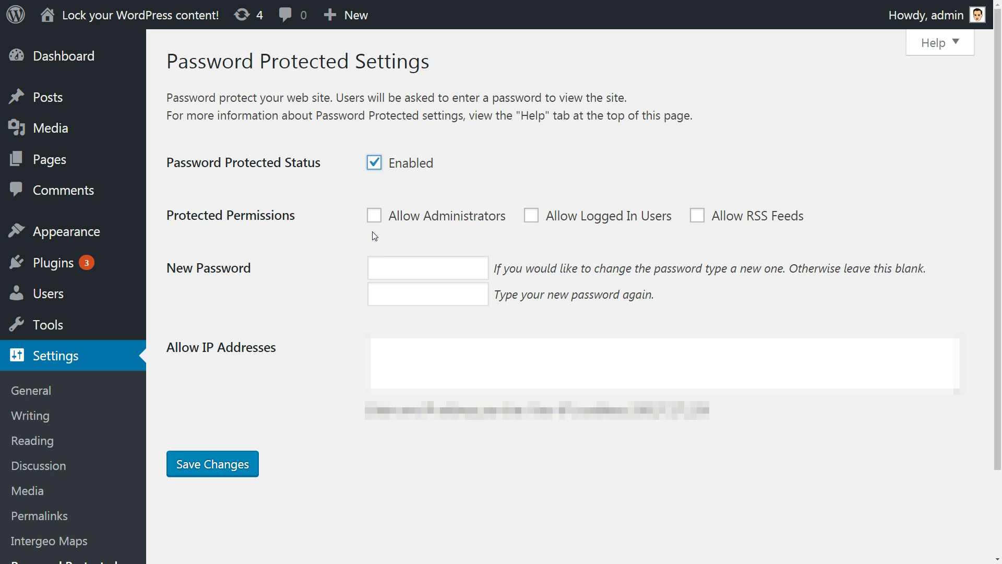
click(374, 216)
click(531, 216)
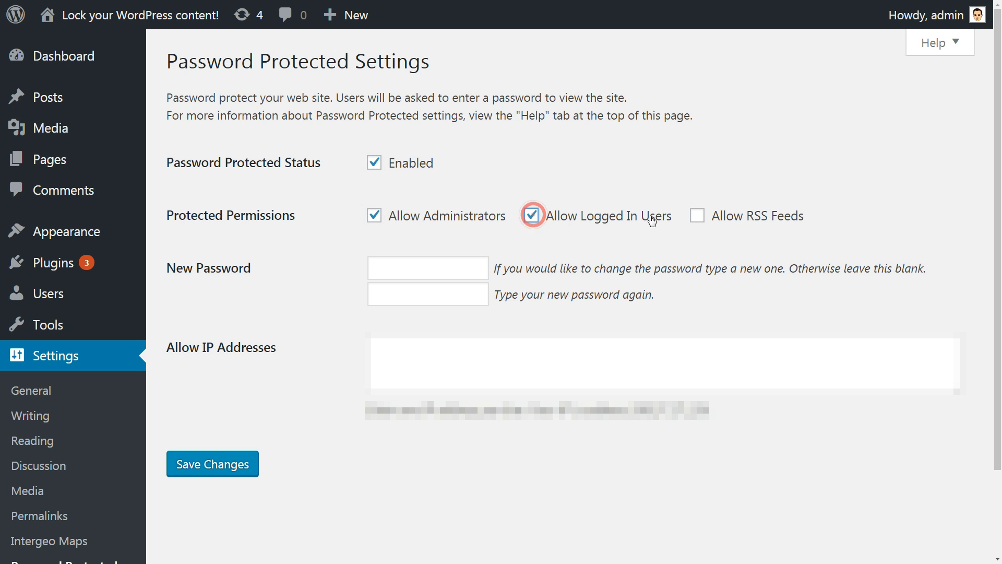
click(698, 217)
click(698, 217)
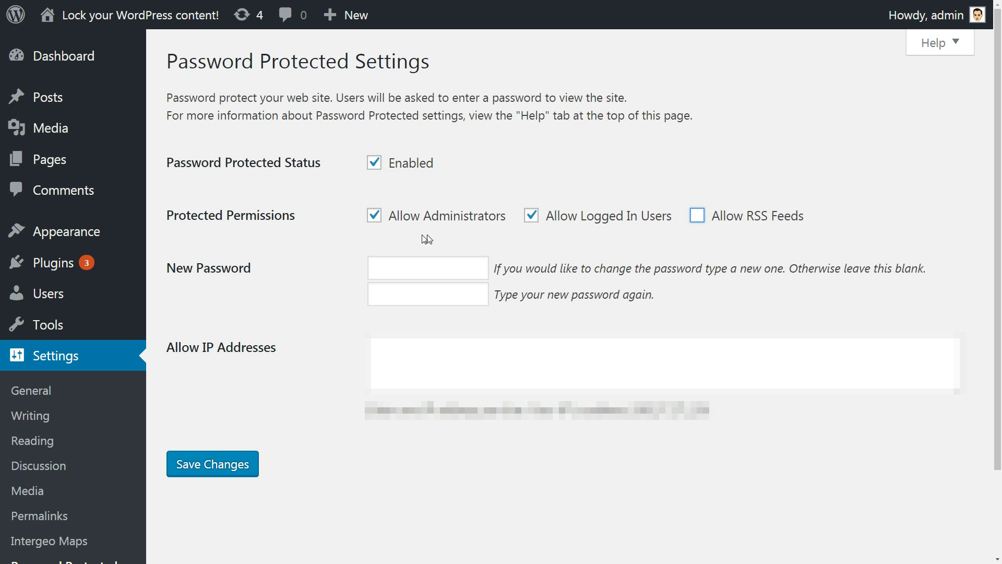
click(373, 217)
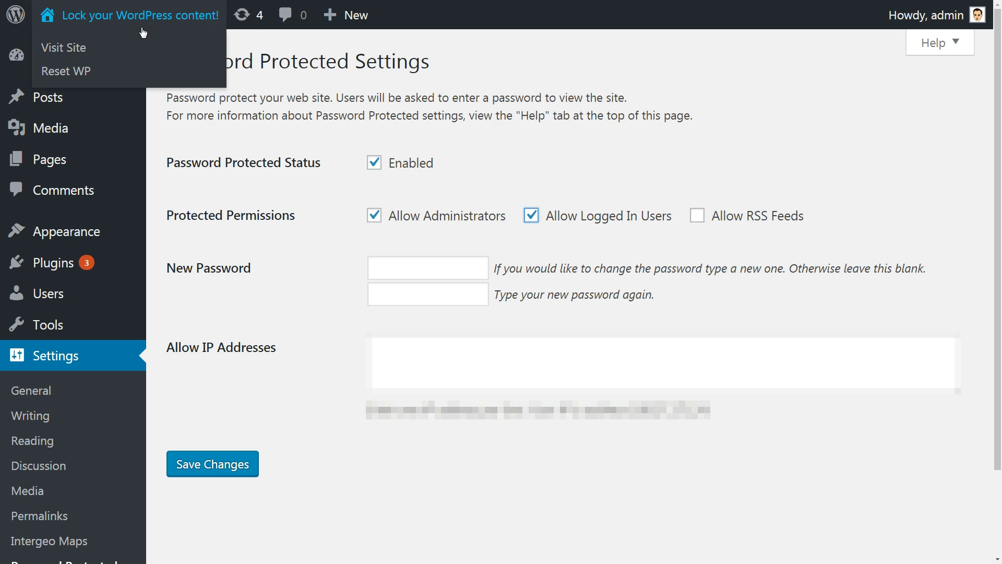
click(67, 50)
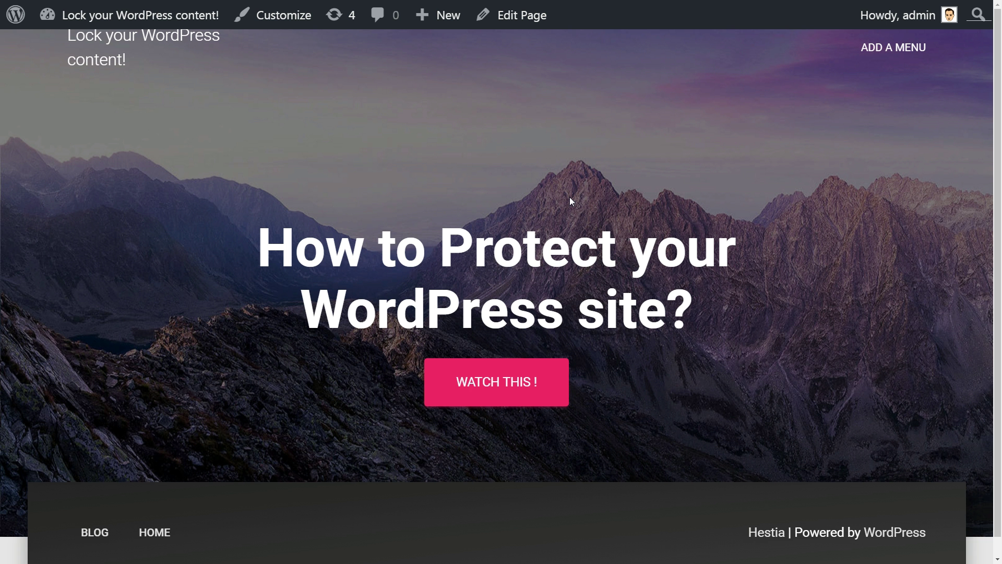
mouse_move(130, 14)
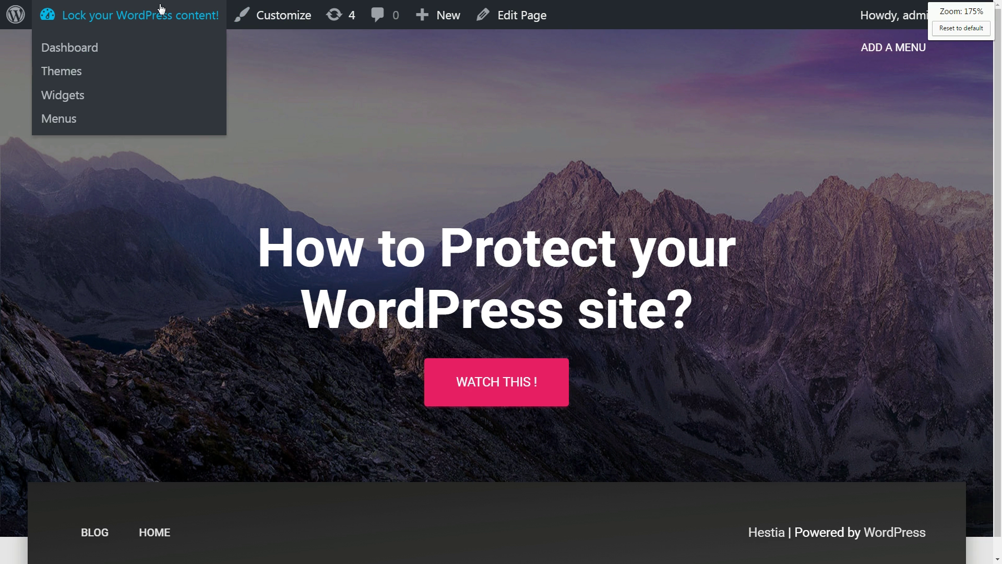
click(79, 45)
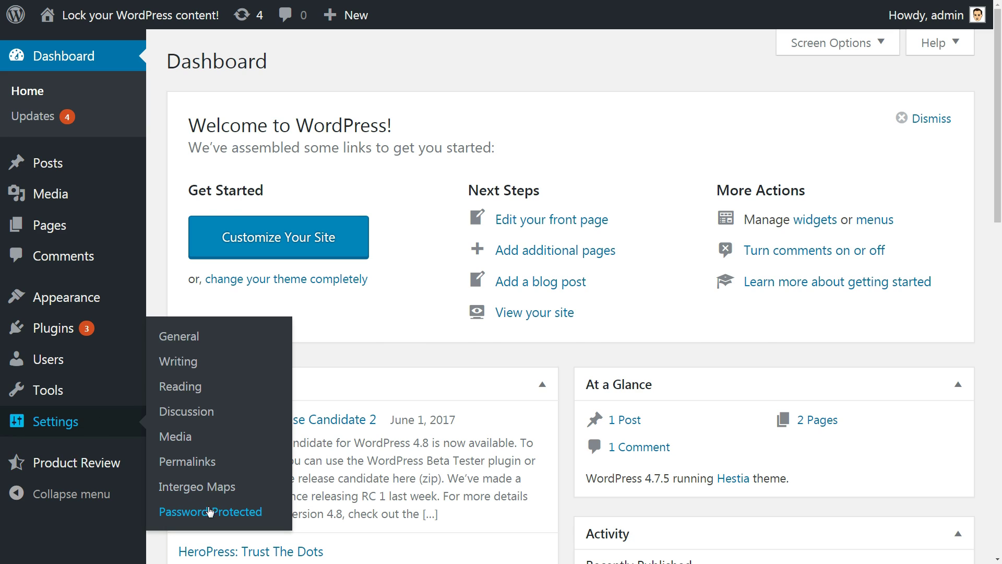
- Enter and confirm a new site password in the Password Protected settings
click(210, 512)
click(385, 268)
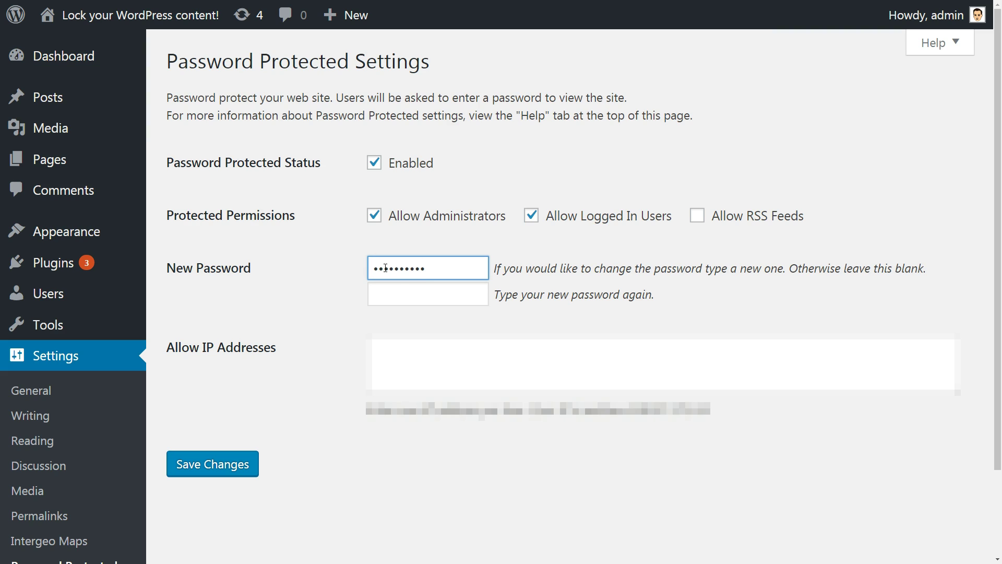
key(Tab)
key(Tab)
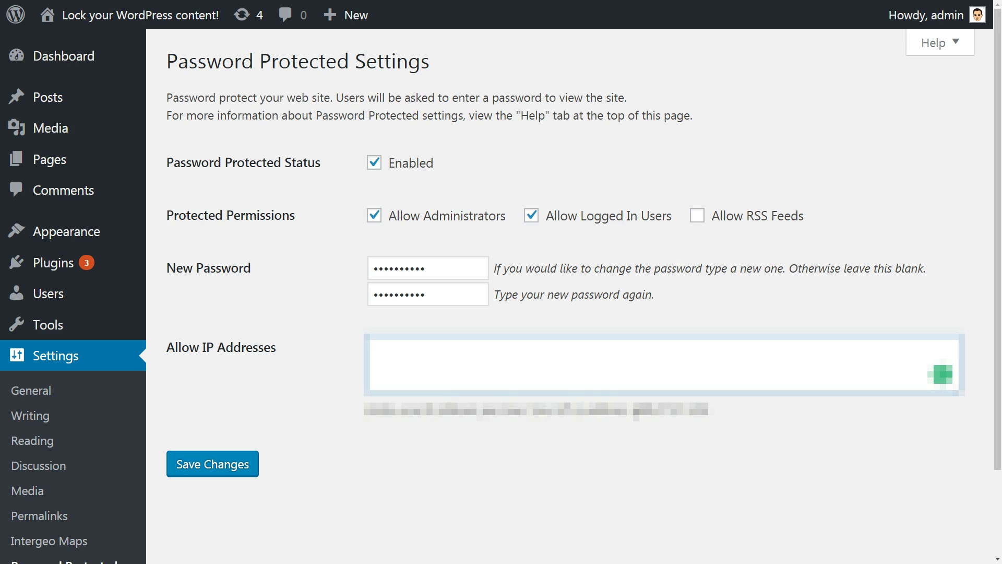
drag(631, 409, 709, 409)
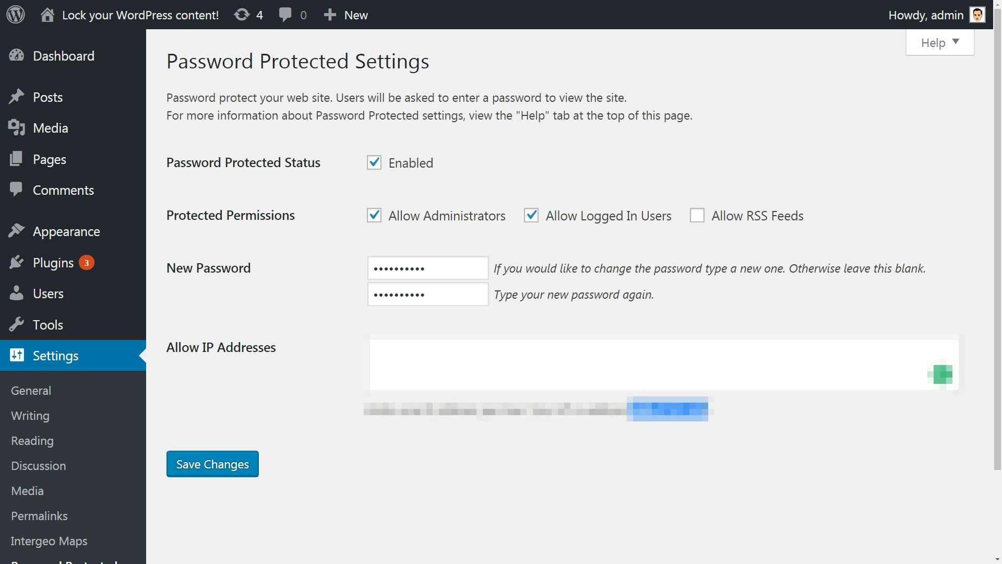
right_click(694, 402)
click(724, 421)
right_click(379, 339)
click(411, 401)
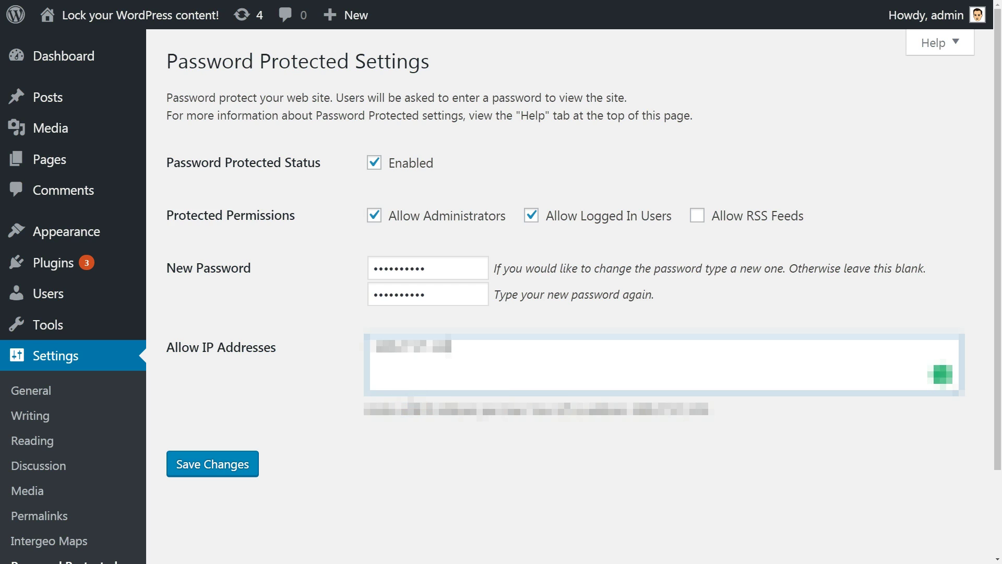
click(233, 465)
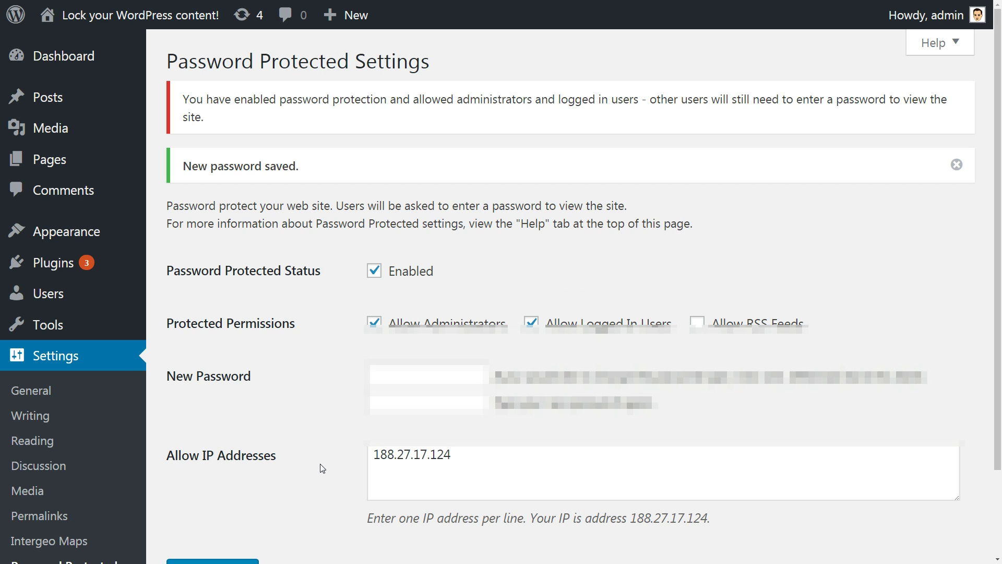
scroll(320, 468, down, 3)
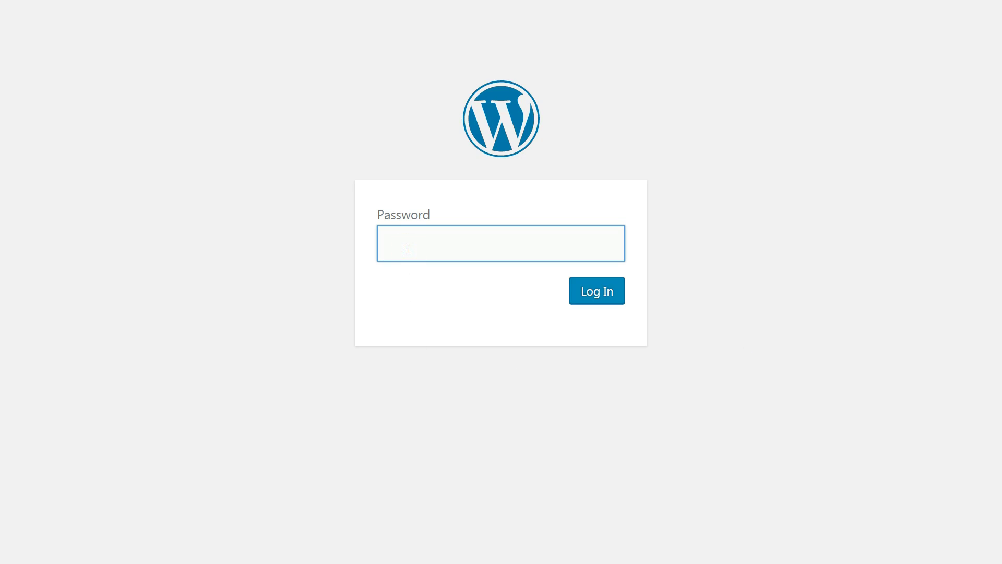
- Log in on the site's password screen using the new password
click(597, 292)
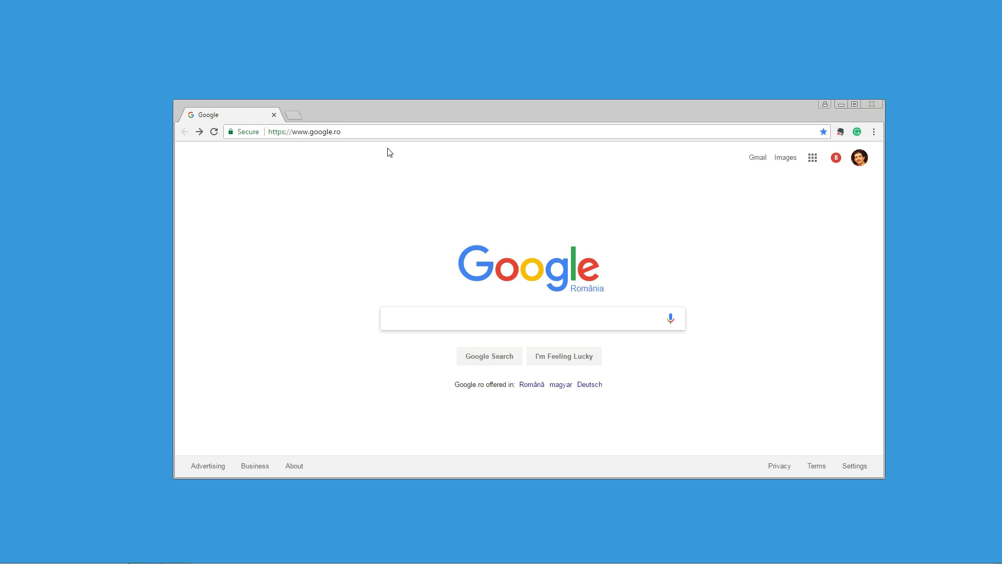
- Load the pasted wp-content/uploads image URL in Chrome and view the image full size
click(354, 131)
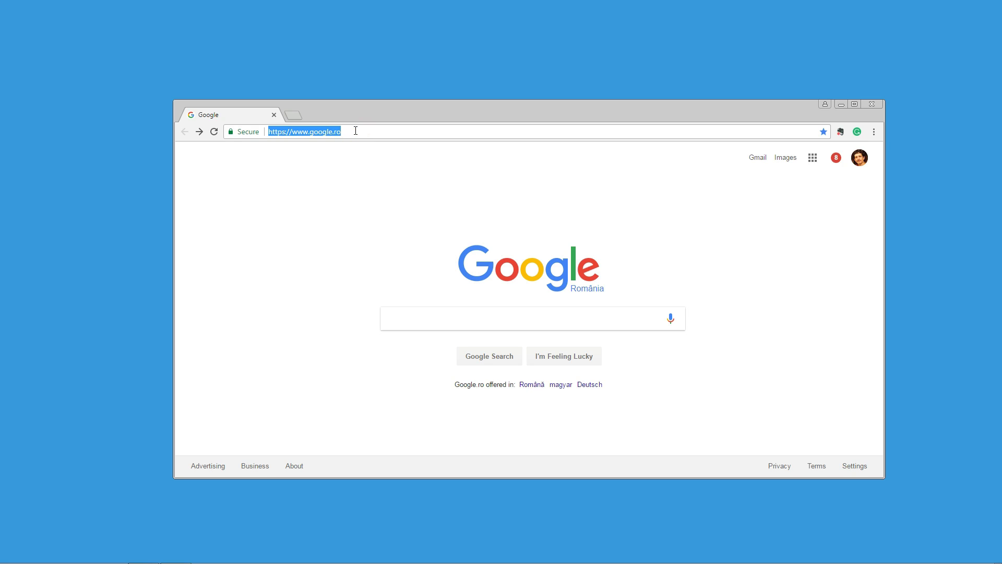
key(ctrl+v)
key(Return)
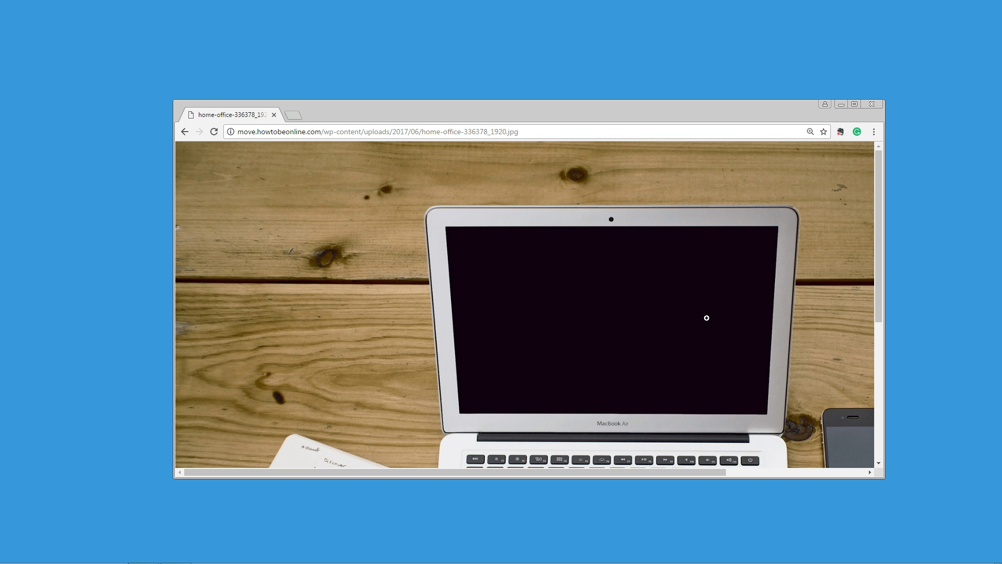
click(706, 314)
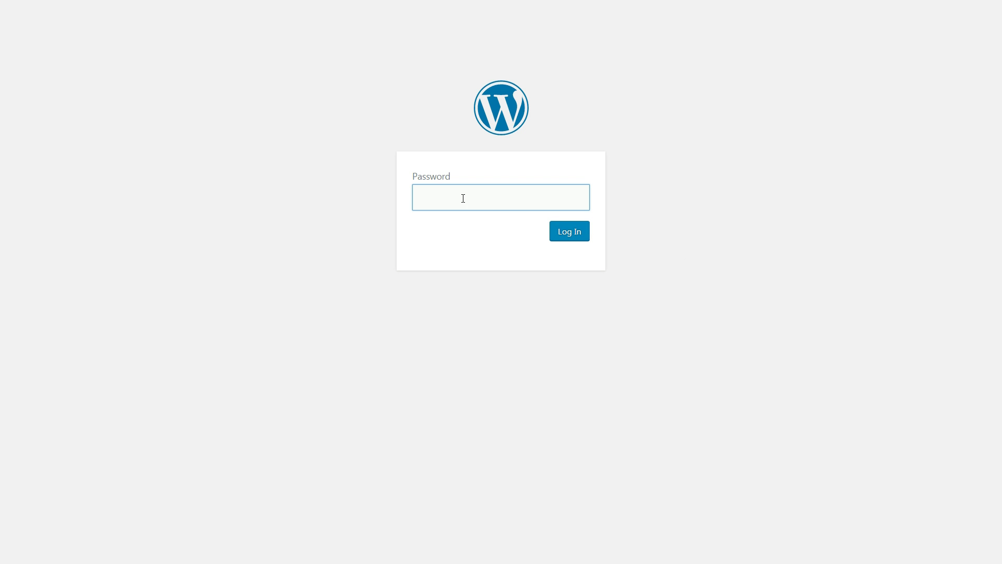
- Type the site password into the password screen and submit it to reach the home page
click(463, 198)
text(•••••)
text(•••••)
click(569, 231)
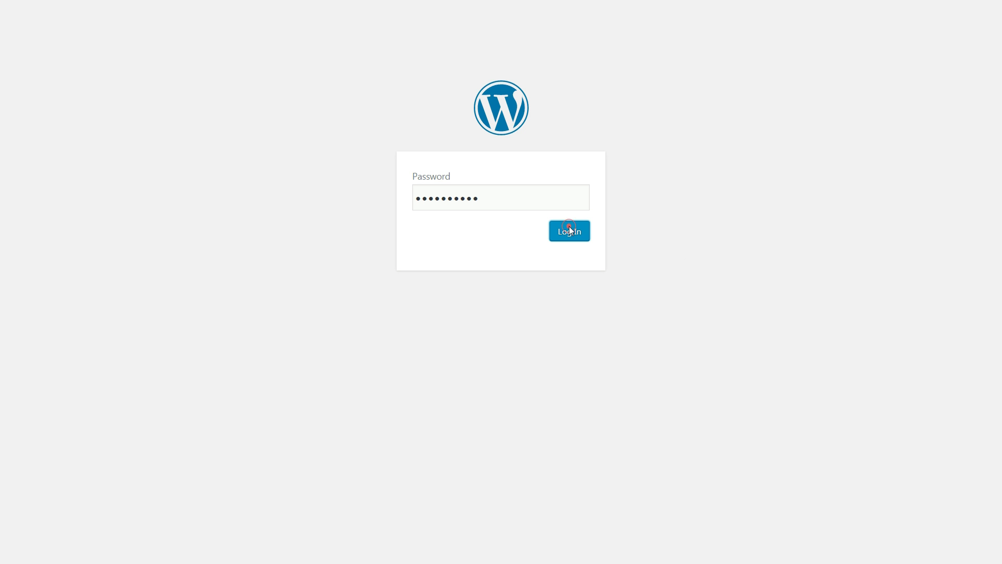